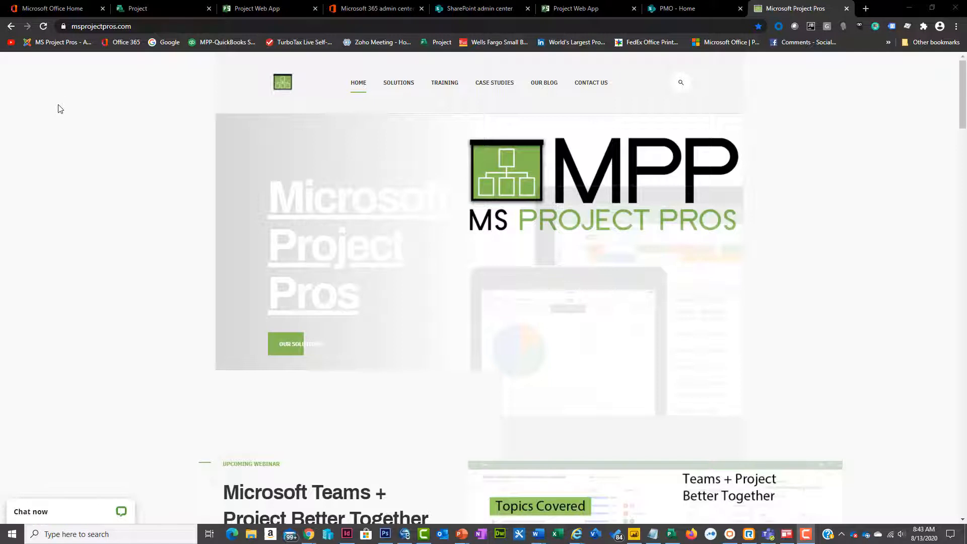
Step: Review a user's license assignments in the Microsoft 365 admin center and the active sites list in the SharePoint admin center
{"action": "left_click", "coordinate": [60, 9]}
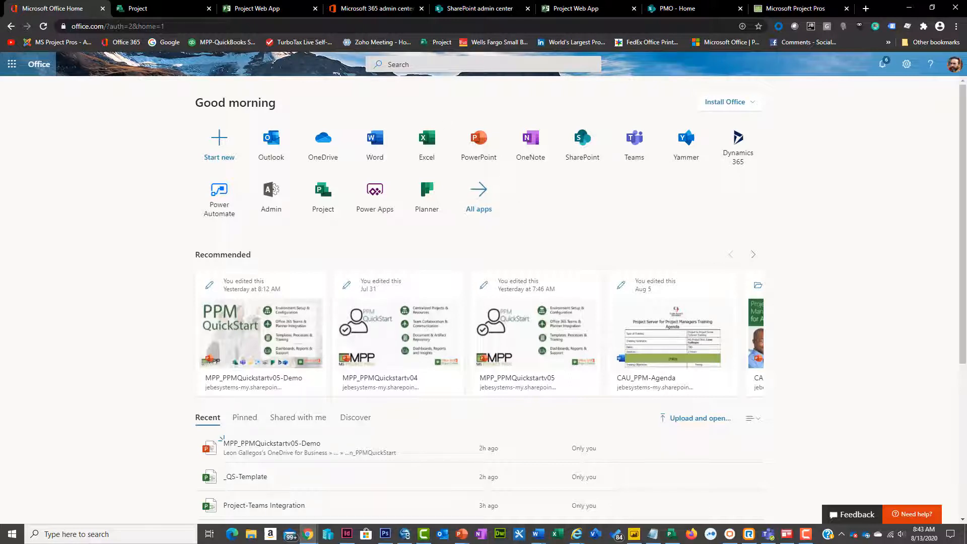
{"action": "left_click", "coordinate": [384, 13]}
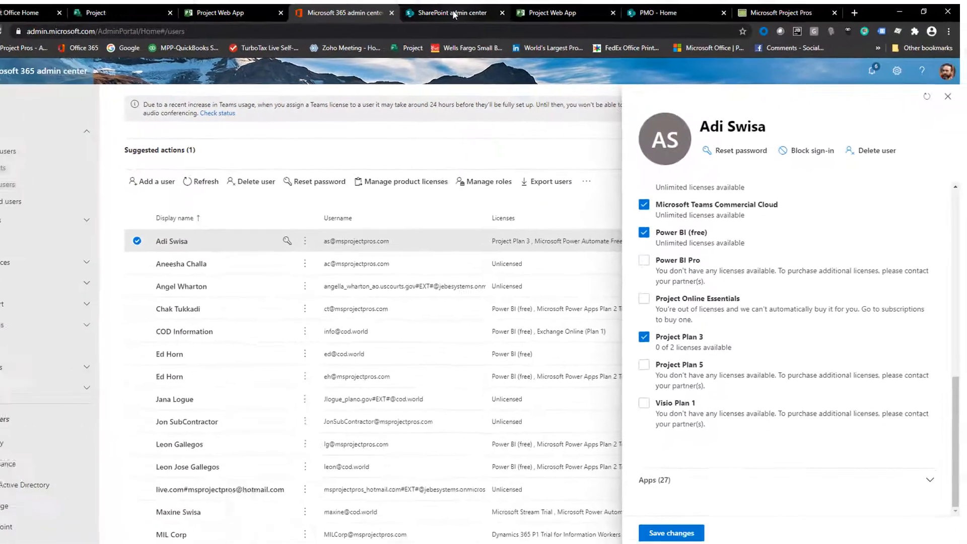
{"action": "left_click", "coordinate": [455, 14]}
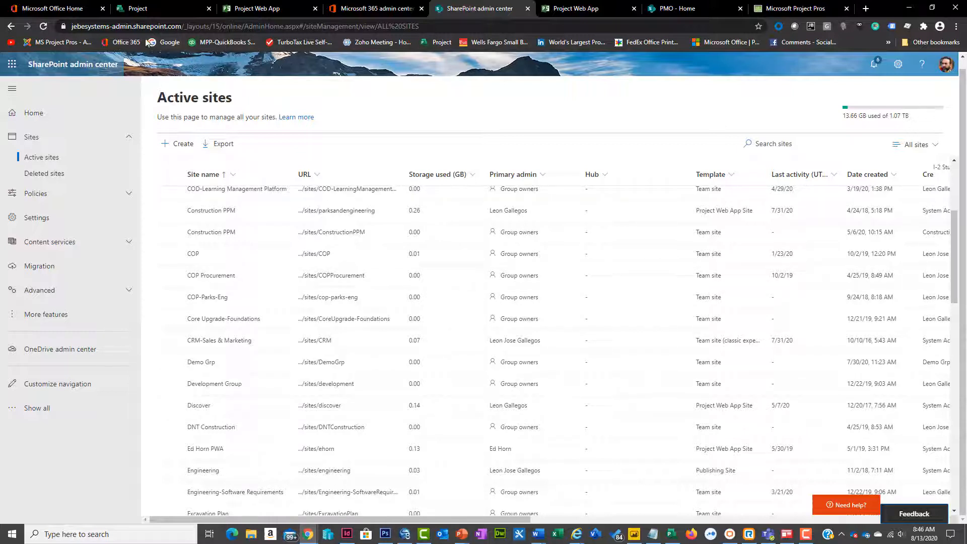
Step: Return to the Office home page, check the signed-in account details and close them
{"action": "left_click", "coordinate": [76, 9]}
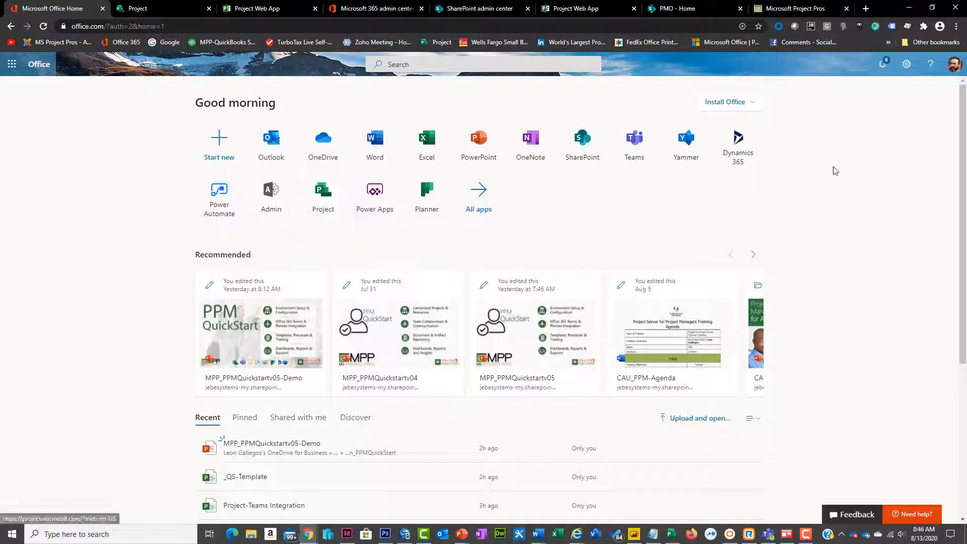
{"action": "left_click", "coordinate": [954, 72]}
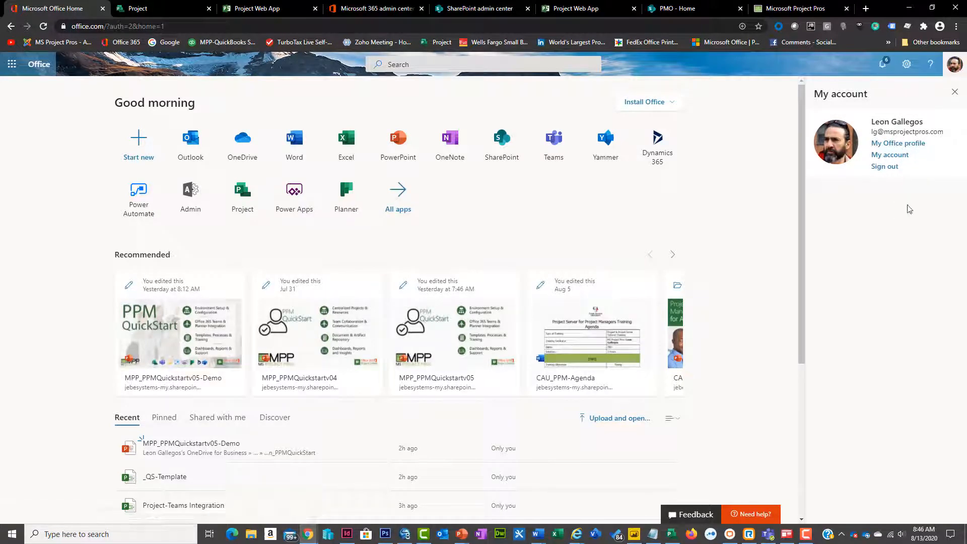
{"action": "left_click", "coordinate": [954, 93]}
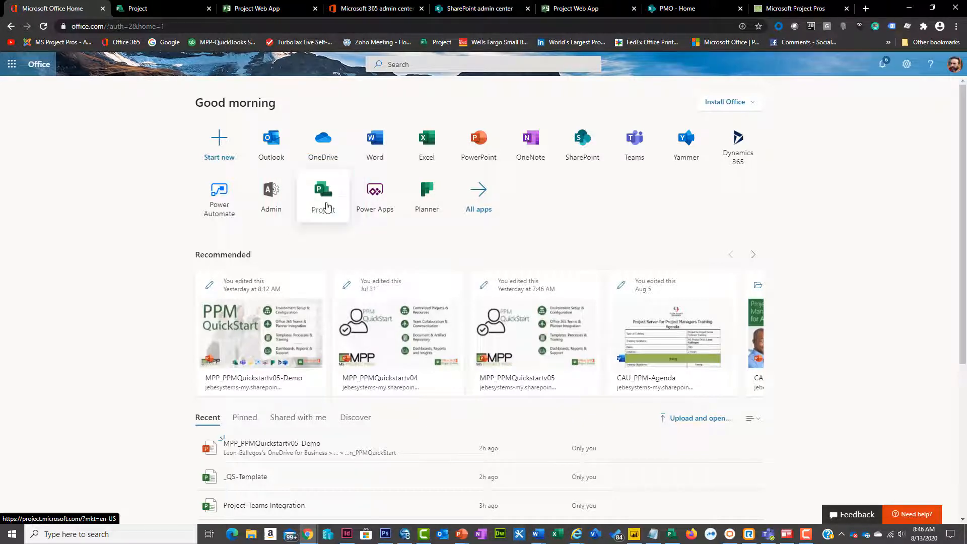
Step: Launch Project from the Office home page and continue to the Project Online site
{"action": "left_click", "coordinate": [327, 206]}
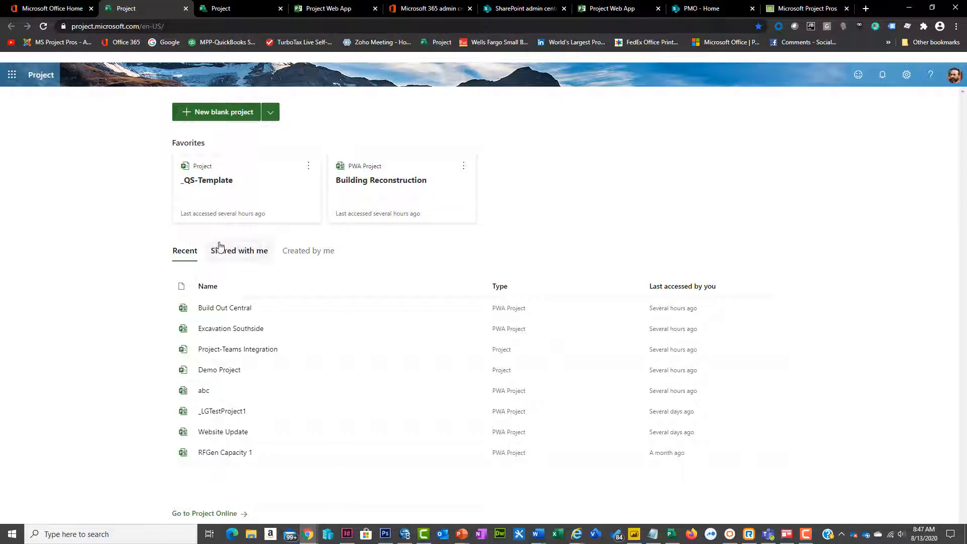
{"action": "left_click", "coordinate": [213, 117]}
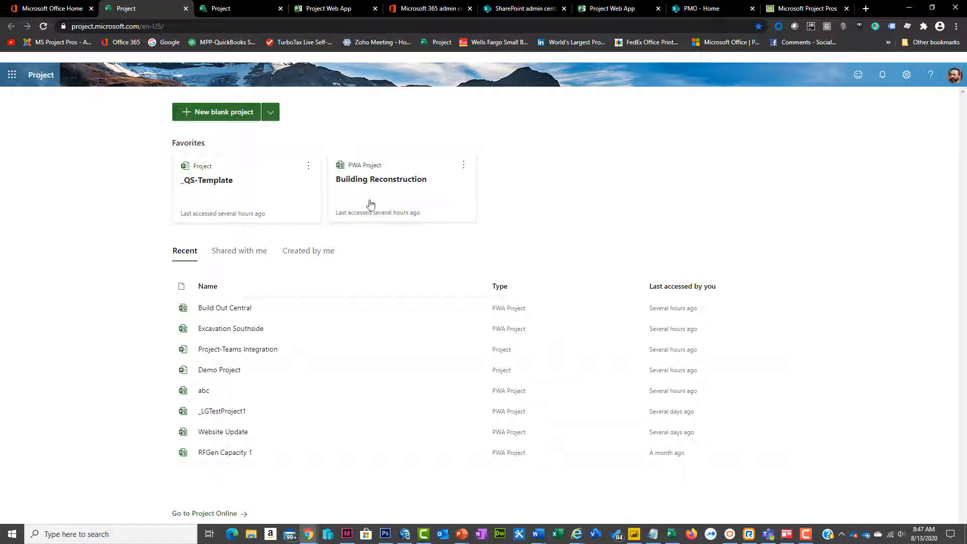
{"action": "left_click", "coordinate": [228, 115]}
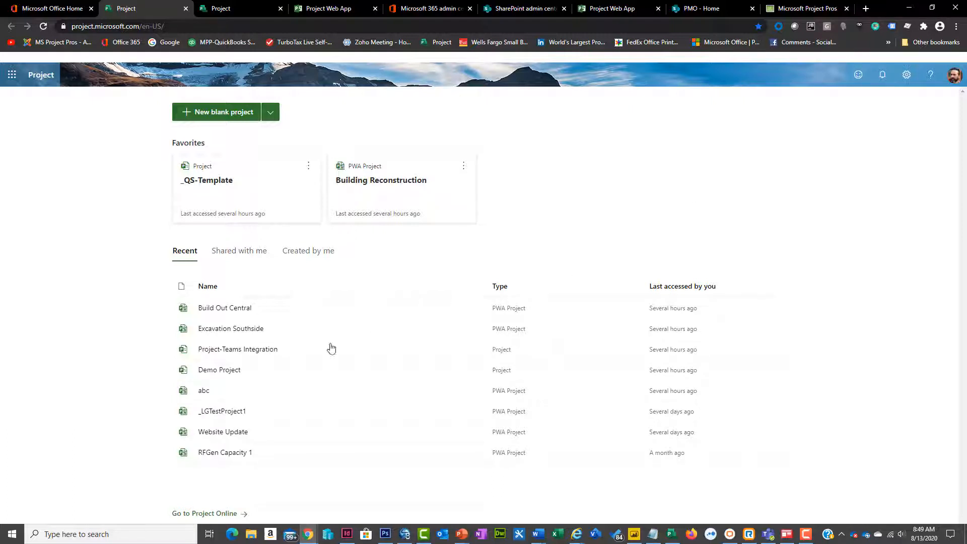
{"action": "left_click", "coordinate": [207, 514]}
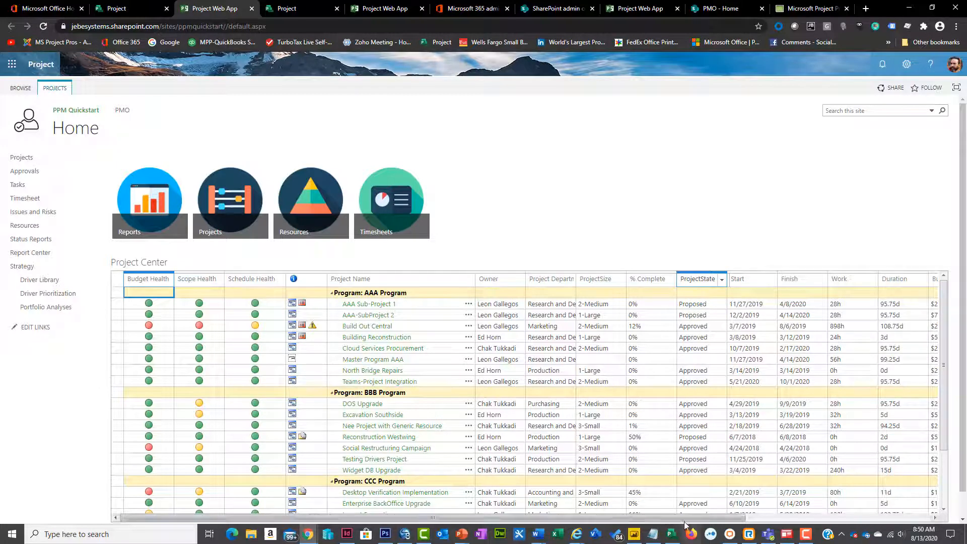
Step: Review the Project Center's cost, budget, schedule and program columns and return to its first columns
{"action": "left_click_drag", "start_coordinate": [717, 522], "coordinate": [865, 522]}
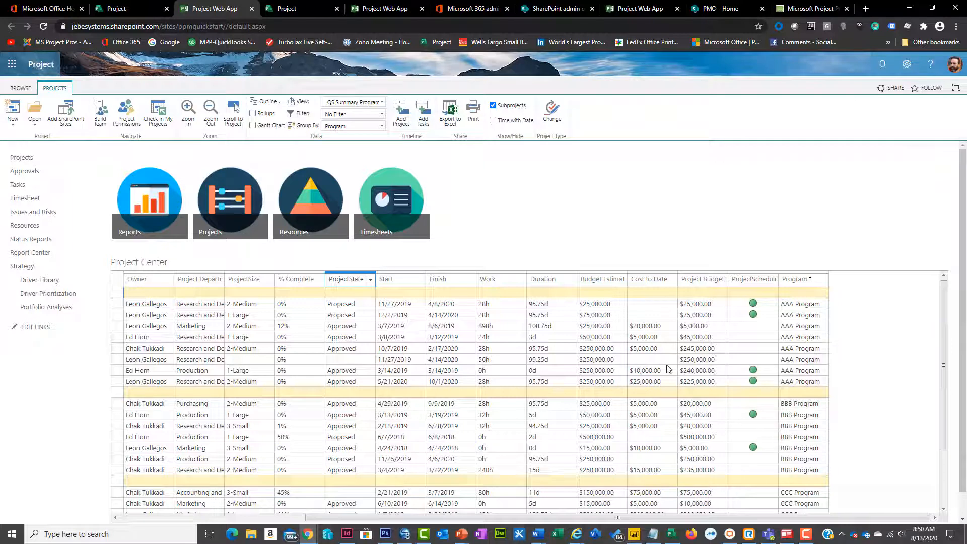
{"action": "left_click", "coordinate": [742, 283]}
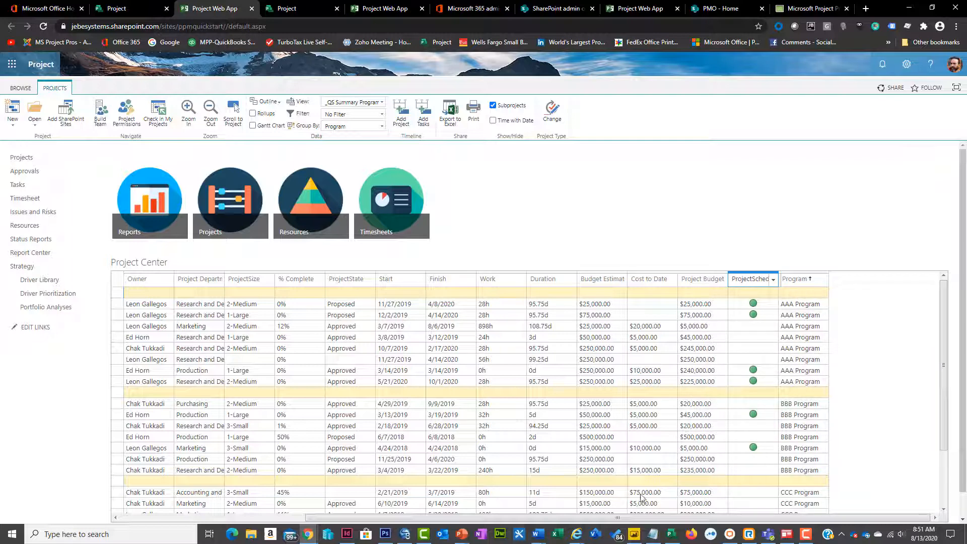
{"action": "left_click_drag", "start_coordinate": [619, 519], "coordinate": [378, 528]}
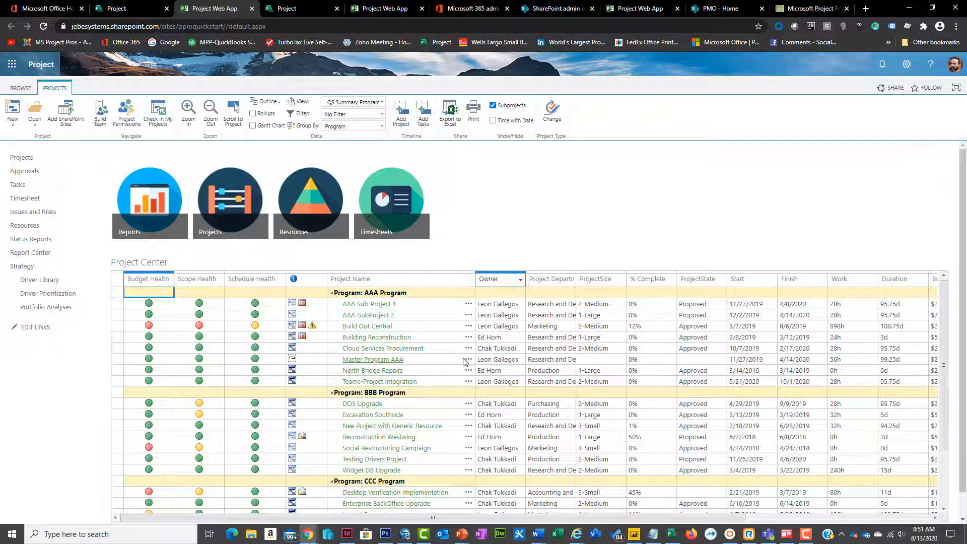
Step: Open the Build Out Central project and review its project information, health and budget fields
{"action": "left_click", "coordinate": [379, 332]}
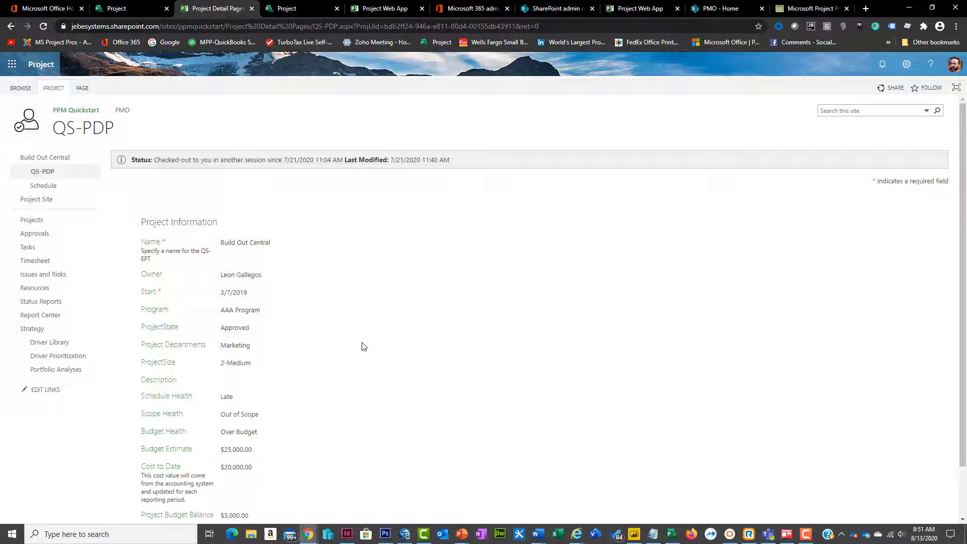
{"action": "scroll", "coordinate": [363, 346], "scroll_direction": "down", "scroll_amount": 1}
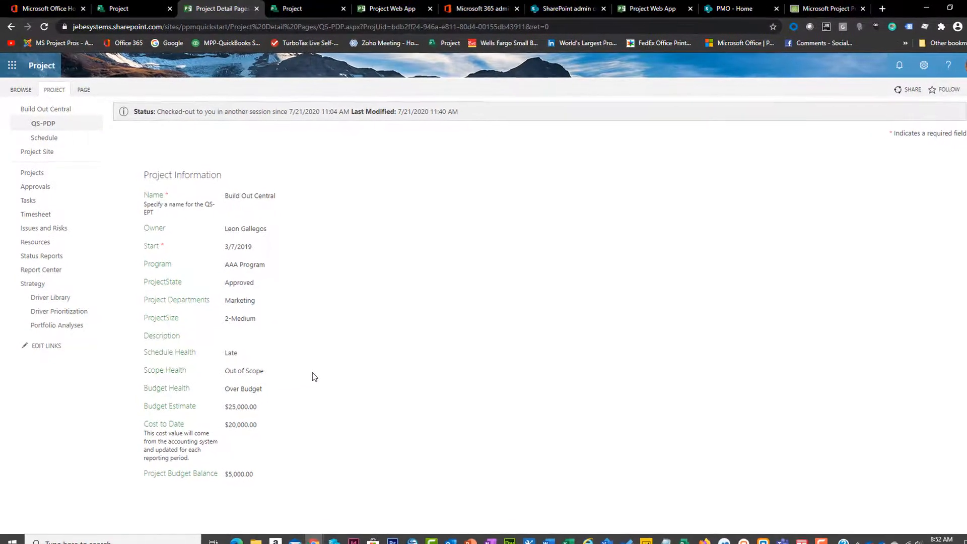
{"action": "scroll", "coordinate": [306, 366], "scroll_direction": "up", "scroll_amount": 1}
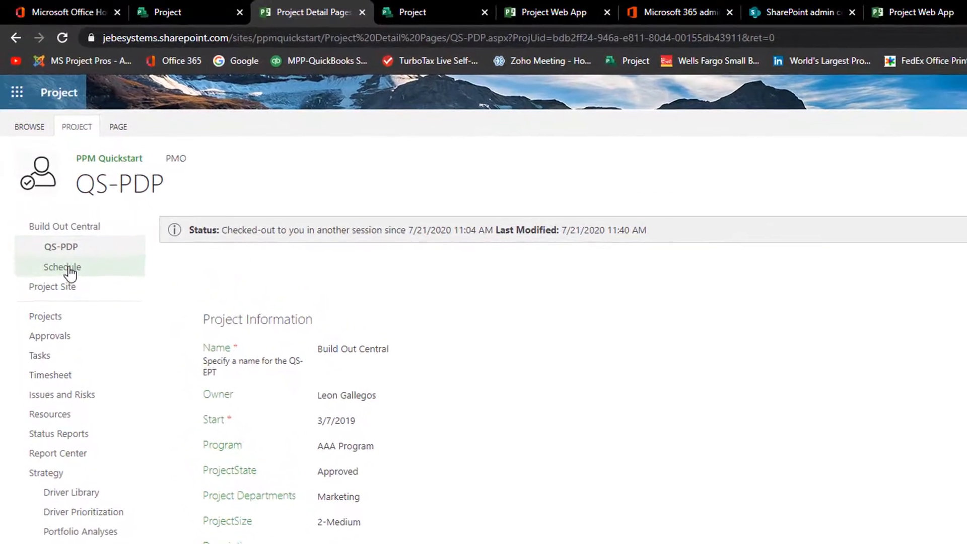
Step: Review the Build Out Central schedule and its project site before returning to the Project Center
{"action": "left_click", "coordinate": [71, 278]}
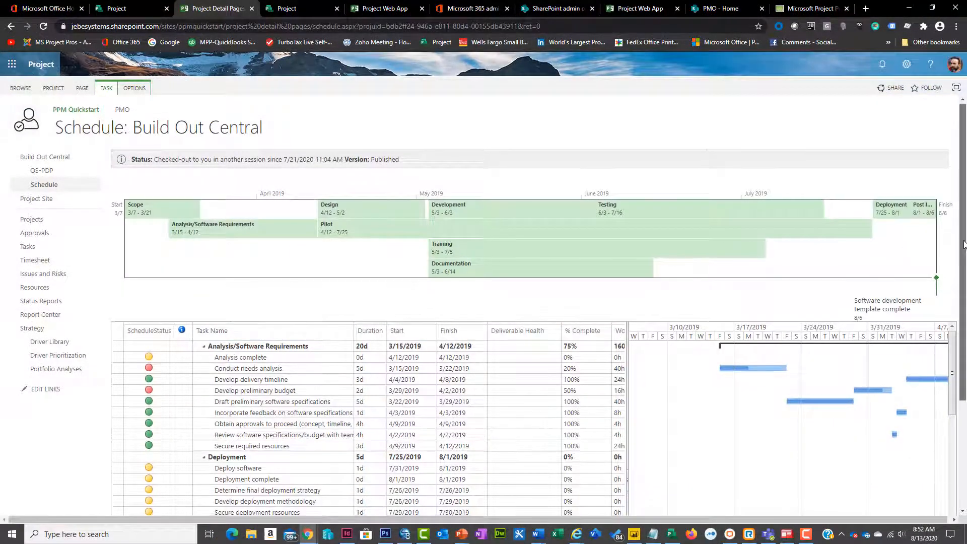
{"action": "scroll", "coordinate": [964, 244], "scroll_direction": "down", "scroll_amount": 2}
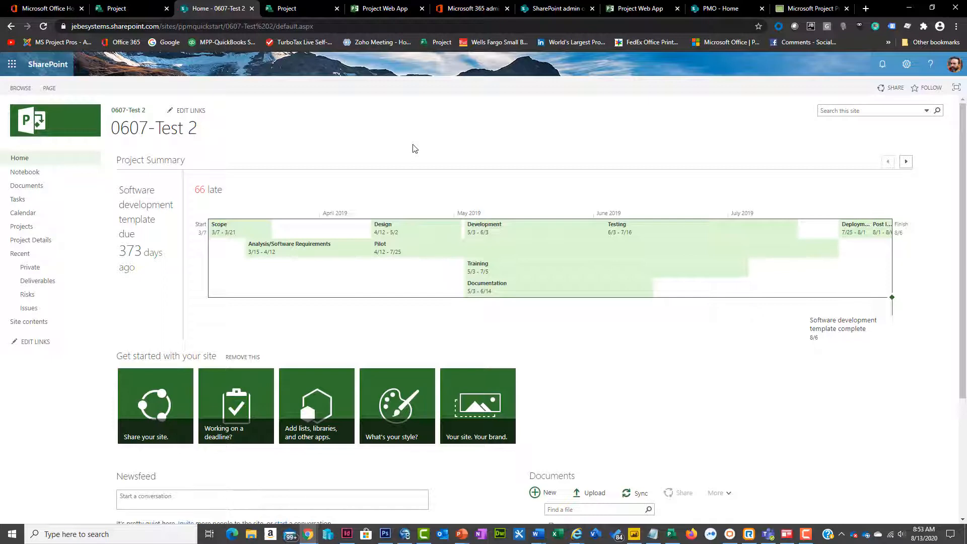
{"action": "left_click", "coordinate": [30, 227]}
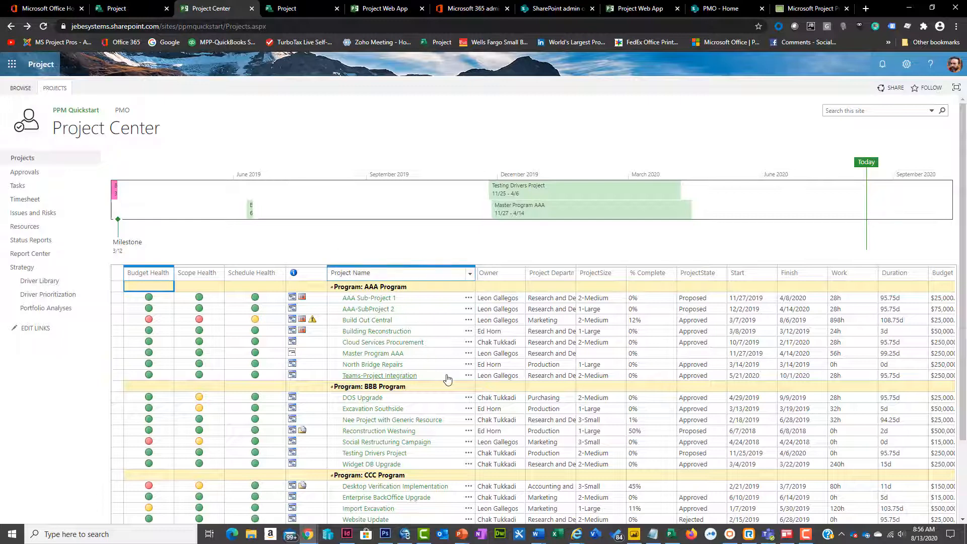
Step: Switch to Microsoft Teams and show the management options of the Project + Teams Integration team
{"action": "left_click", "coordinate": [769, 535]}
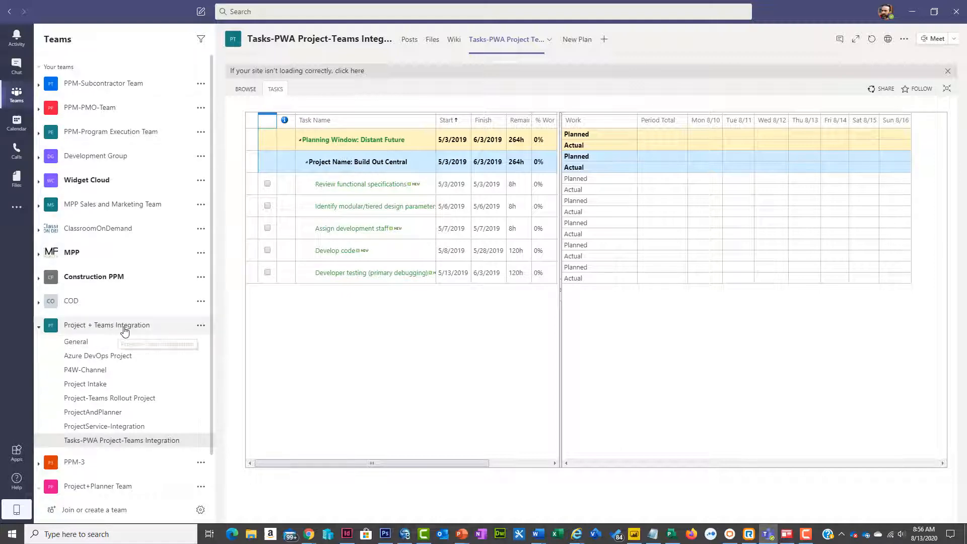
{"action": "left_click", "coordinate": [200, 327]}
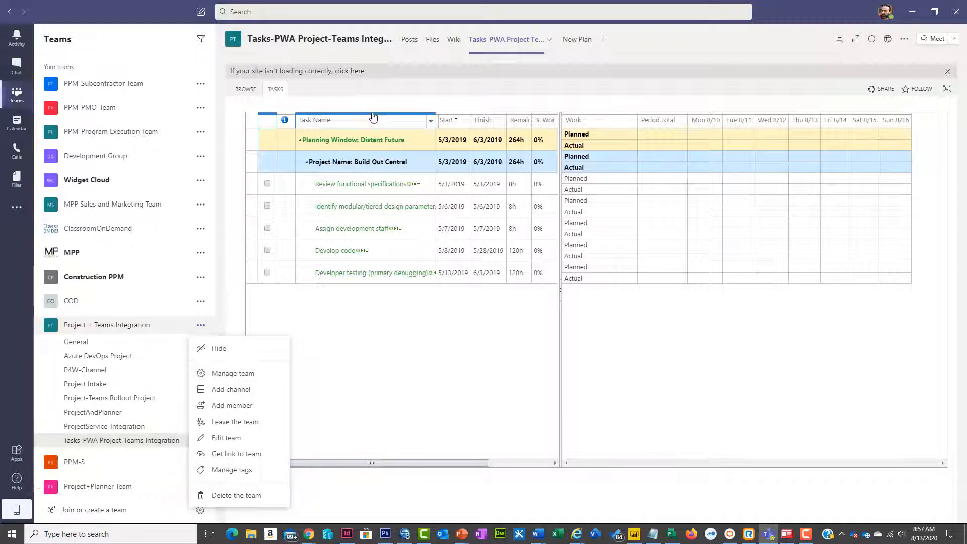
Step: Review the Tasks-PWA Project-Teams Integration channel's posts, files and embedded PWA tasks, and switch back to the browser's Project Center
{"action": "left_click", "coordinate": [410, 40]}
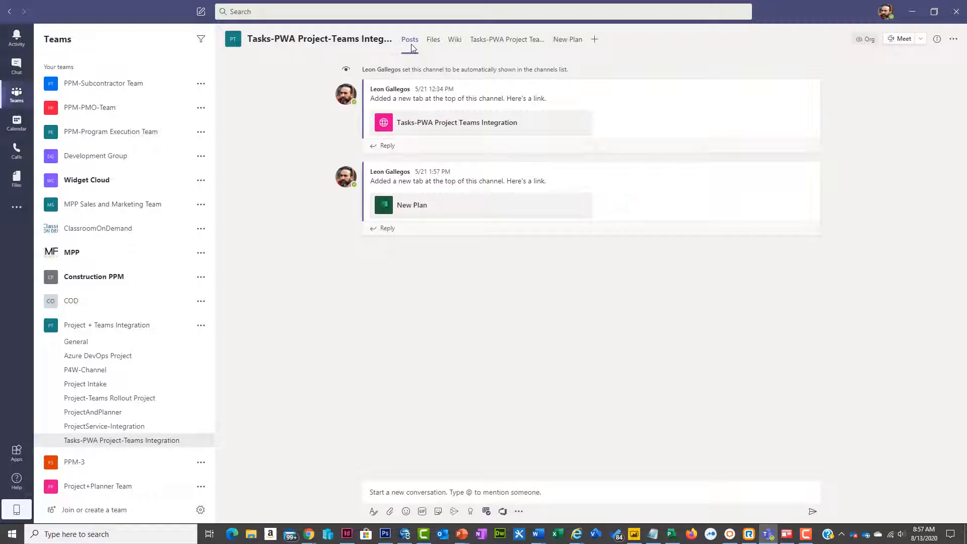
{"action": "left_click", "coordinate": [434, 42]}
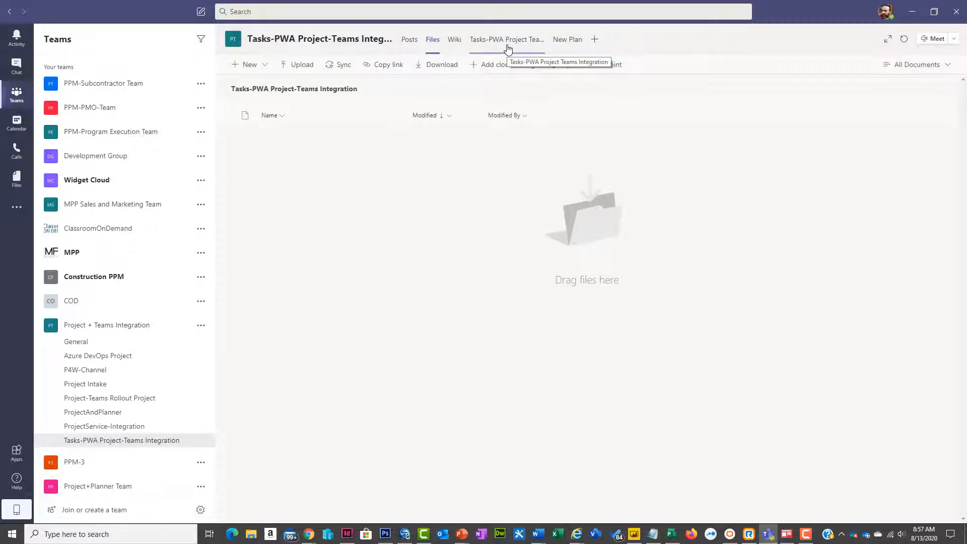
{"action": "left_click", "coordinate": [507, 40]}
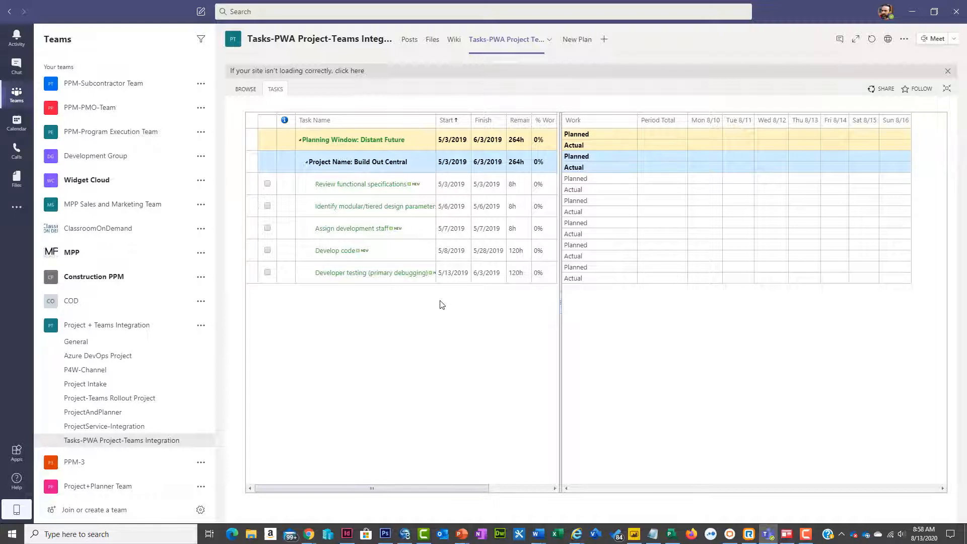
{"action": "left_click", "coordinate": [433, 45]}
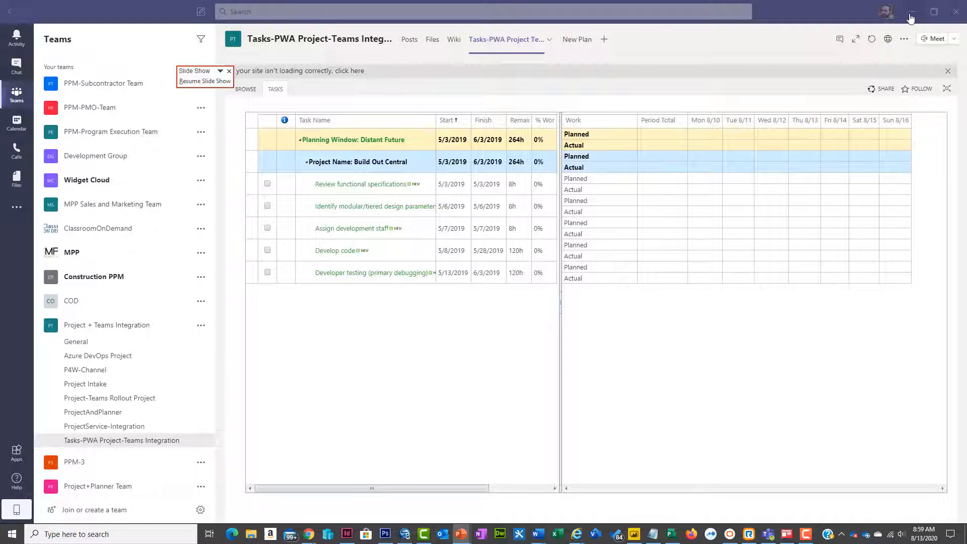
{"action": "left_click", "coordinate": [883, 57]}
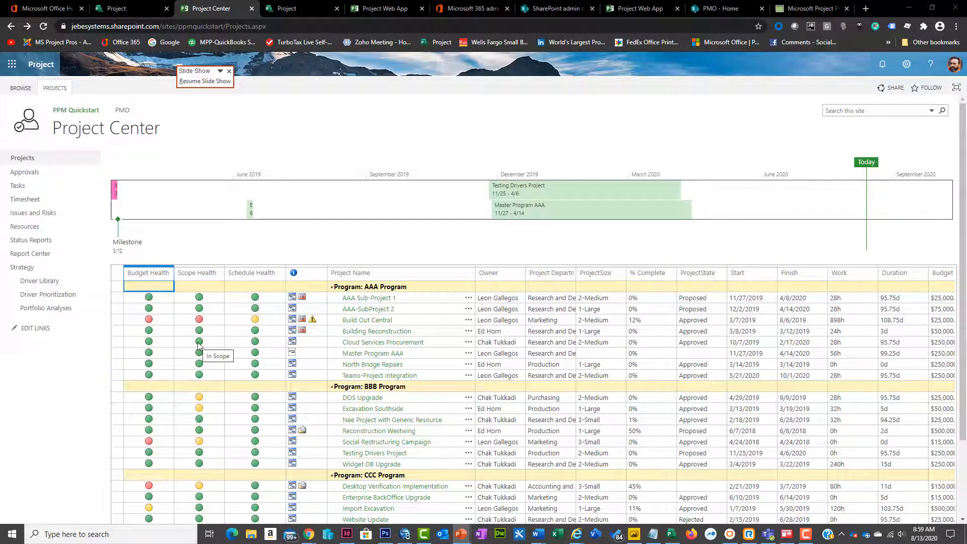
Step: Open the PMO site's PMO Library and examine its business case, change request and communications documents
{"action": "left_click", "coordinate": [123, 115]}
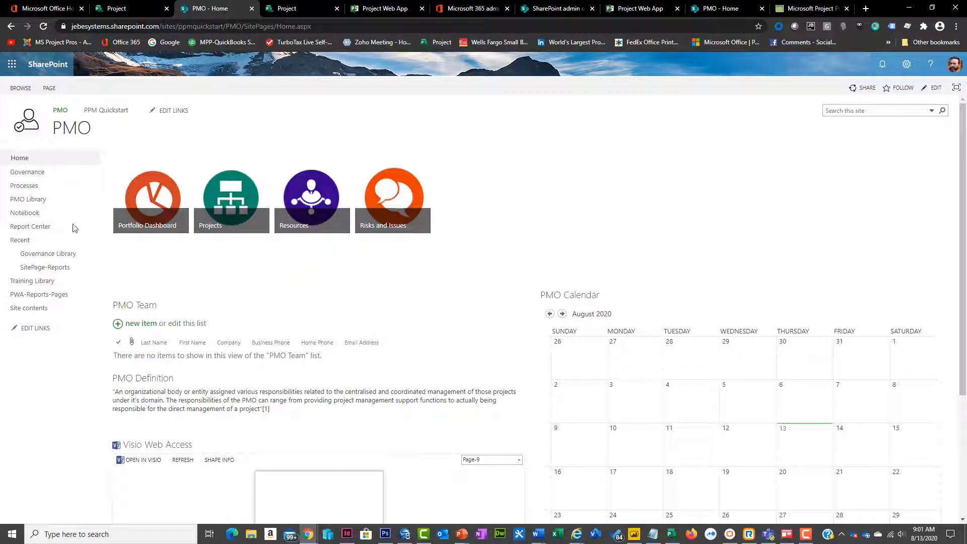
{"action": "left_click", "coordinate": [75, 199]}
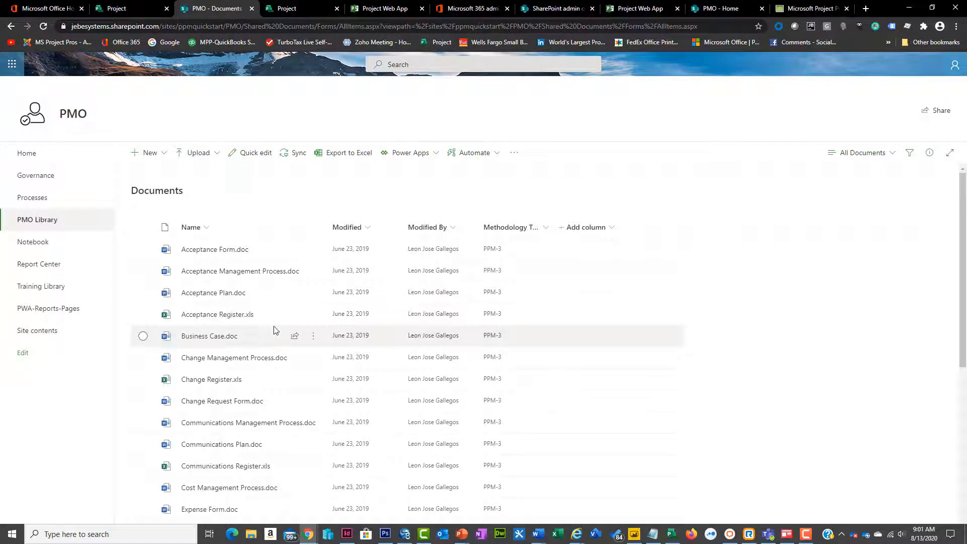
{"action": "mouse_move", "coordinate": [229, 337]}
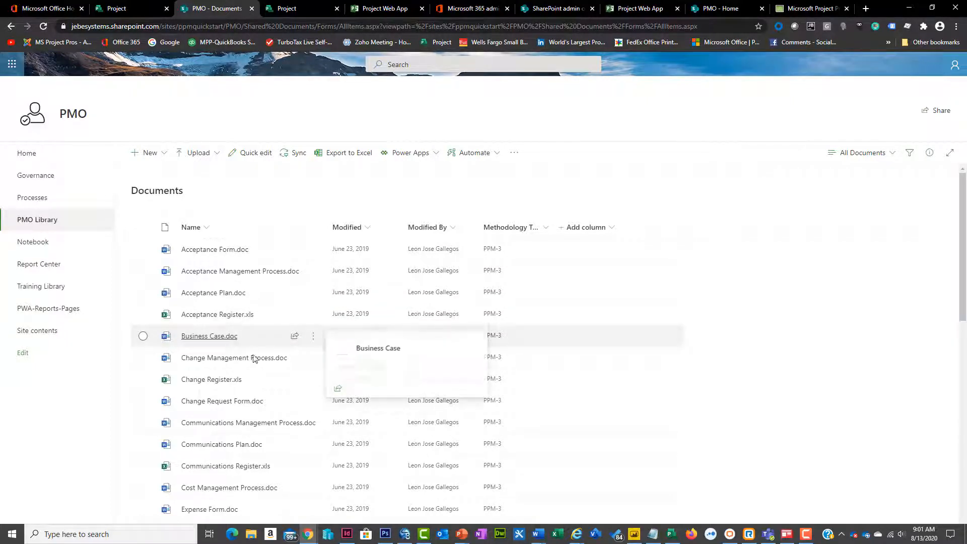
{"action": "mouse_move", "coordinate": [270, 408]}
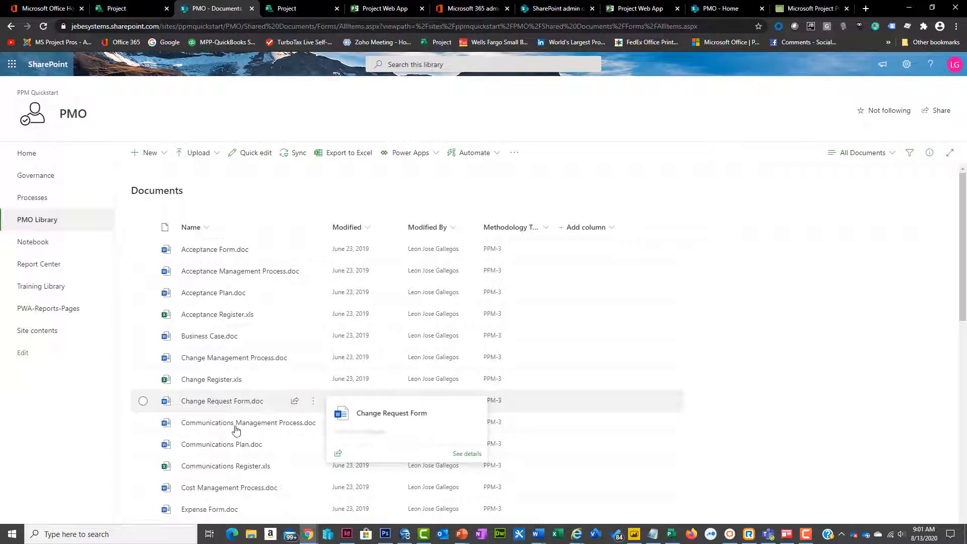
{"action": "mouse_move", "coordinate": [236, 429]}
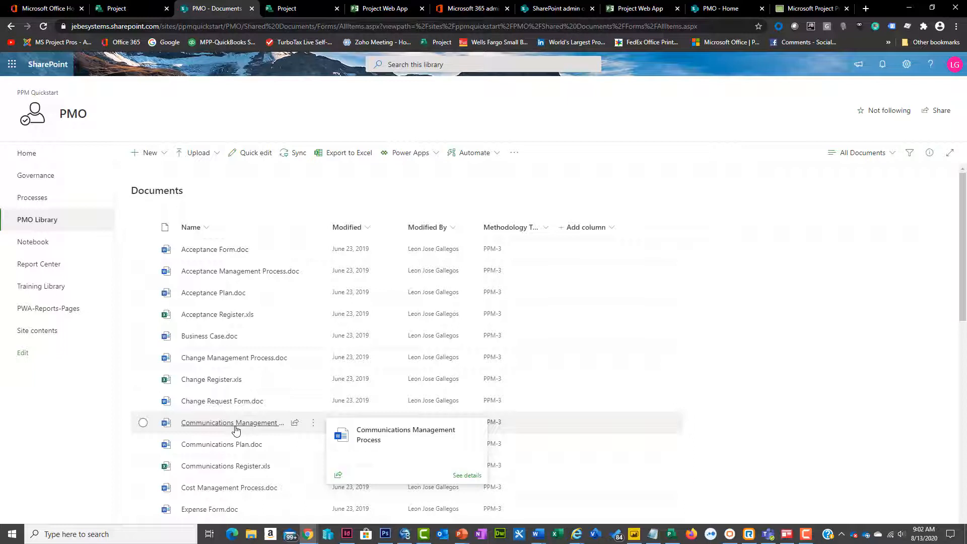
Step: Return to the PPM Quickstart home page and open the Portfolio Dashboard from its Report Center
{"action": "key", "text": "alt+Left"}
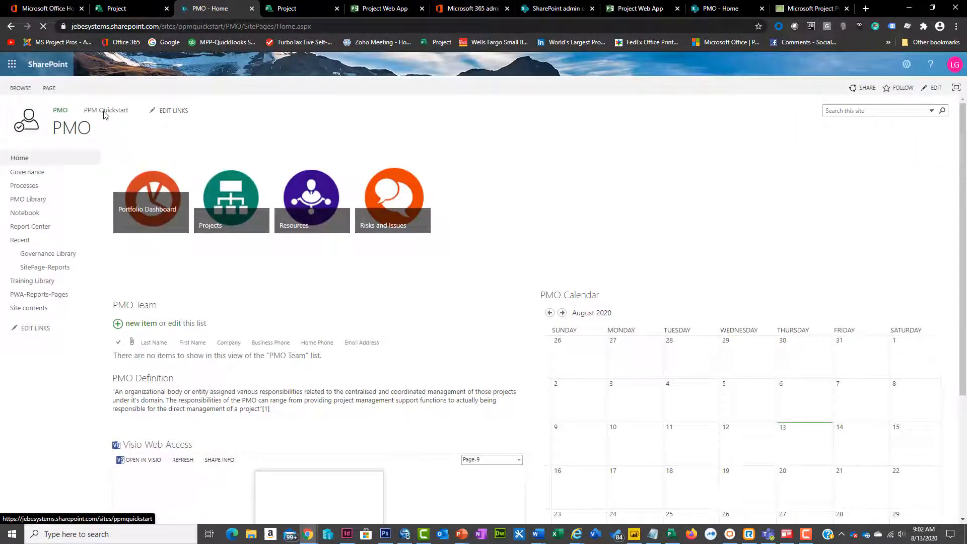
{"action": "left_click", "coordinate": [259, 247]}
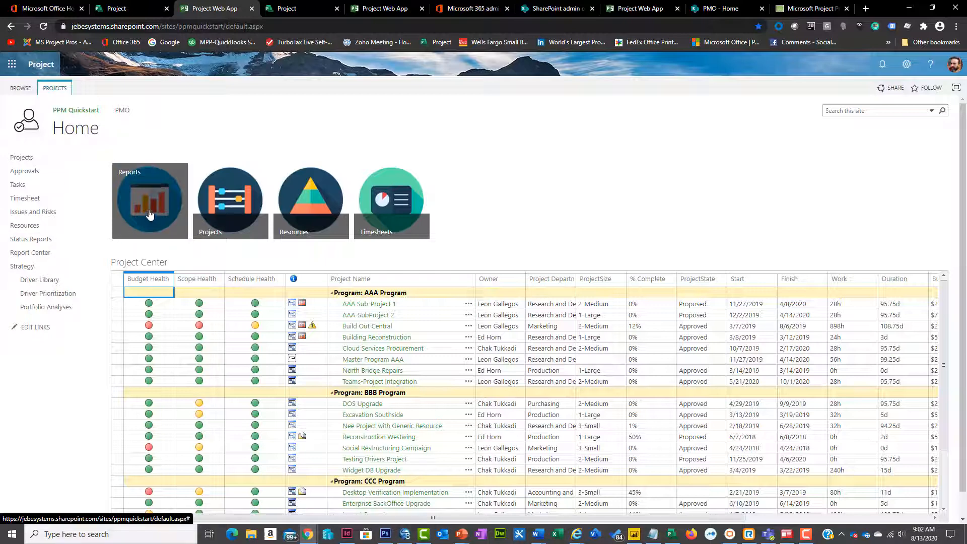
{"action": "left_click", "coordinate": [149, 220]}
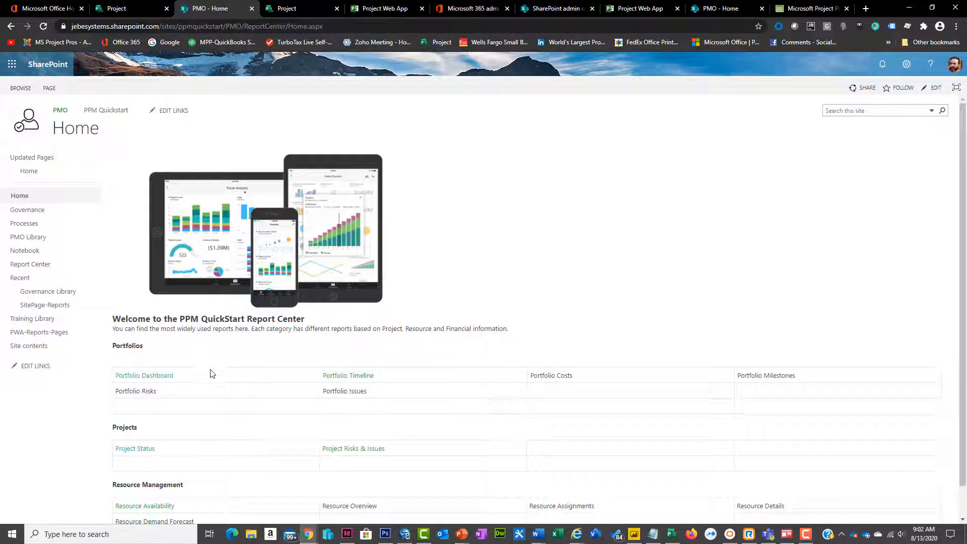
{"action": "left_click", "coordinate": [152, 381]}
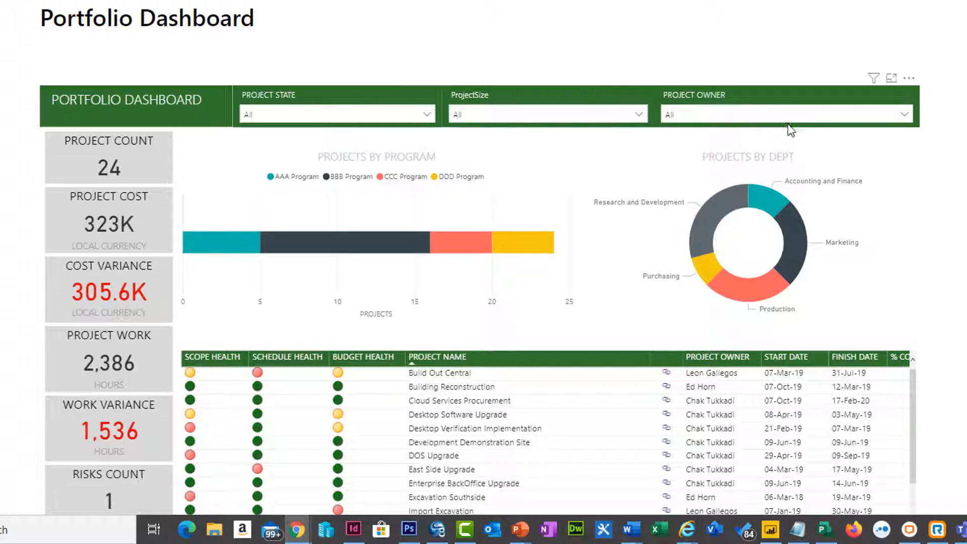
Step: Examine the Portfolio Dashboard filtered by the Approved project state and by the Production department, clearing each filter after viewing
{"action": "left_click", "coordinate": [425, 115]}
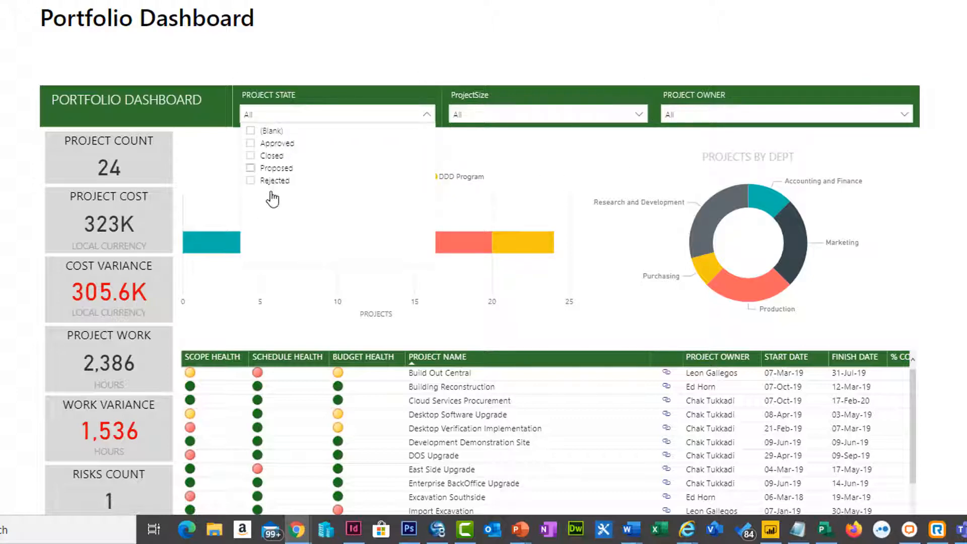
{"action": "left_click", "coordinate": [250, 144]}
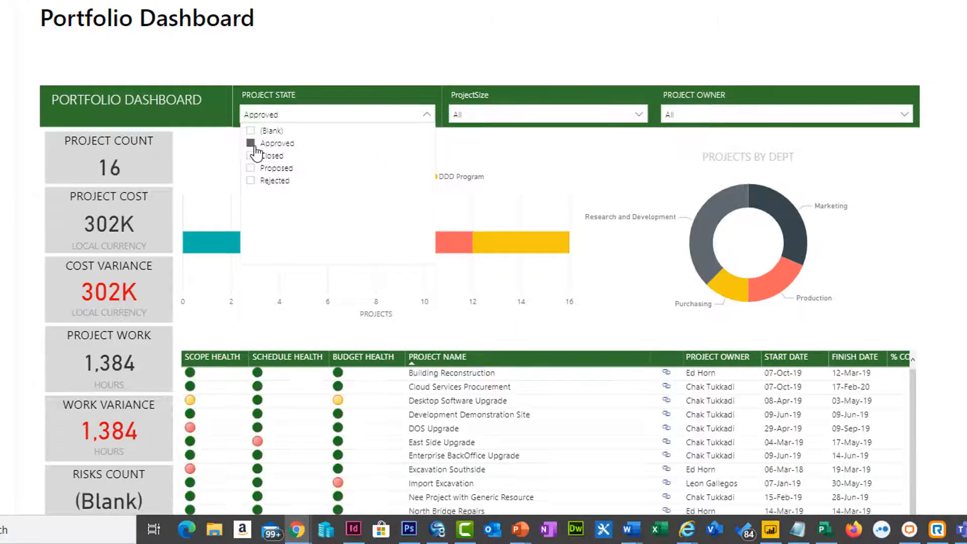
{"action": "left_click", "coordinate": [298, 162]}
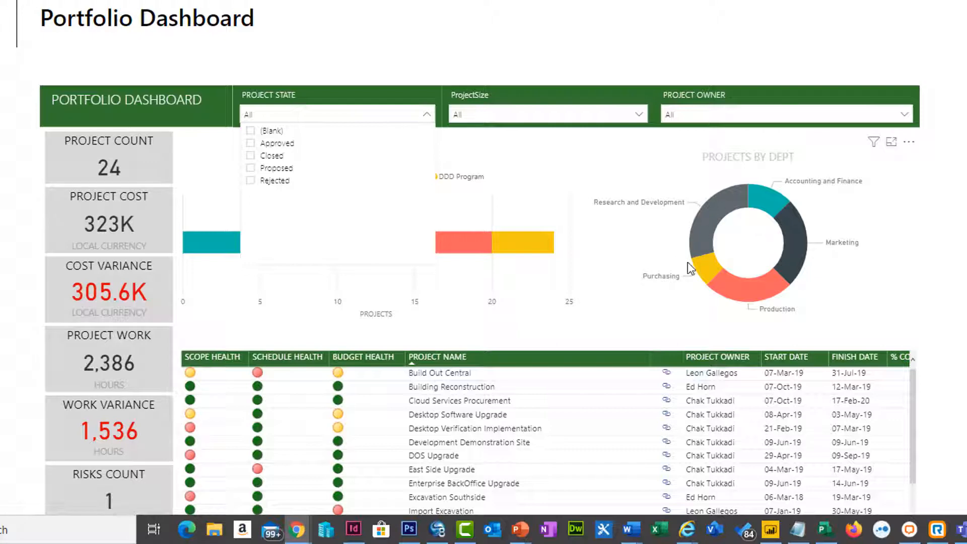
{"action": "left_click", "coordinate": [757, 292]}
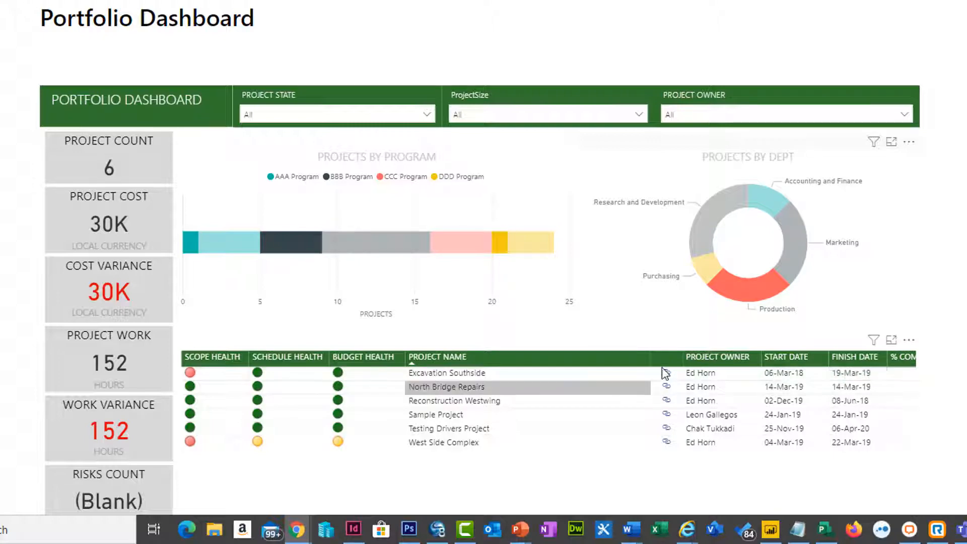
{"action": "left_click", "coordinate": [758, 297]}
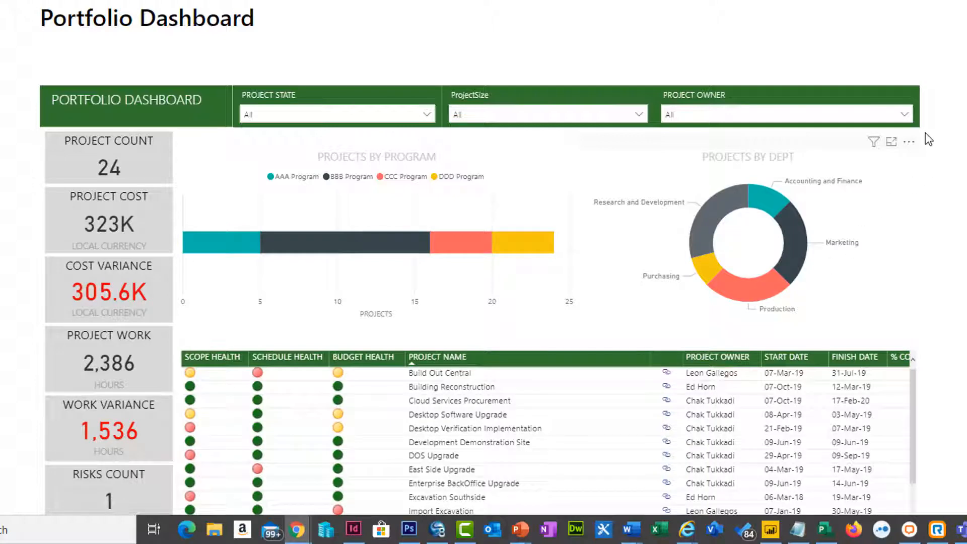
Step: Filter the Portfolio Dashboard by project owner to show only the projects of the North Bridge Repairs owner
{"action": "left_click", "coordinate": [904, 116]}
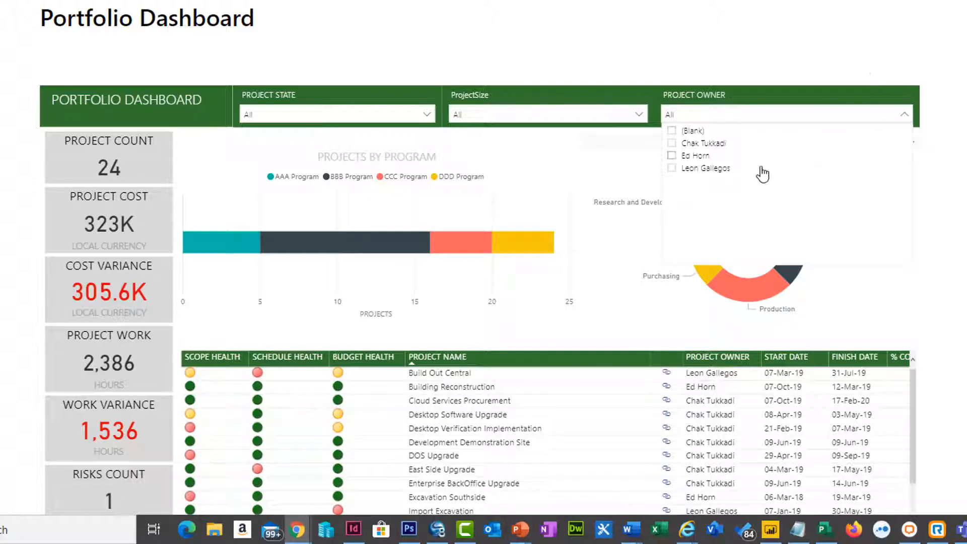
{"action": "left_click", "coordinate": [673, 156]}
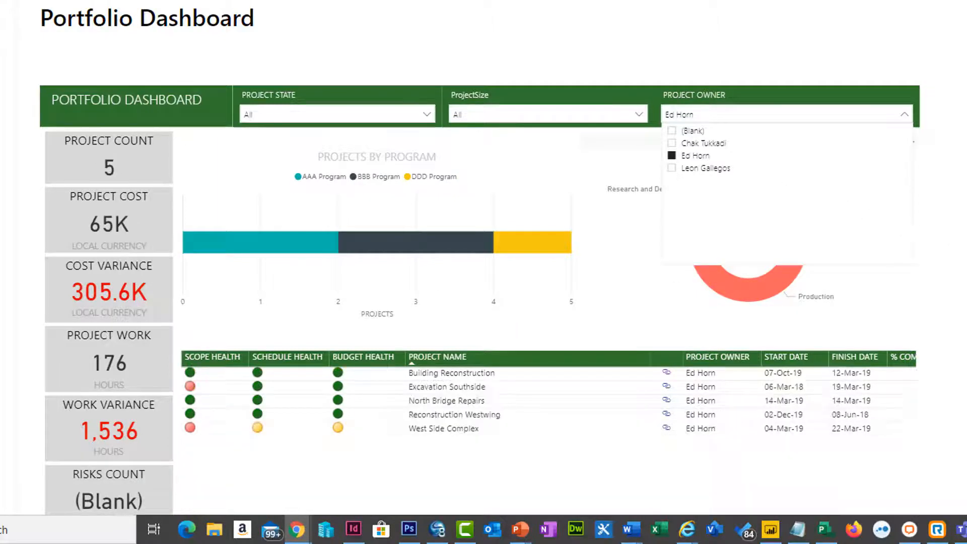
{"action": "left_click", "coordinate": [951, 224]}
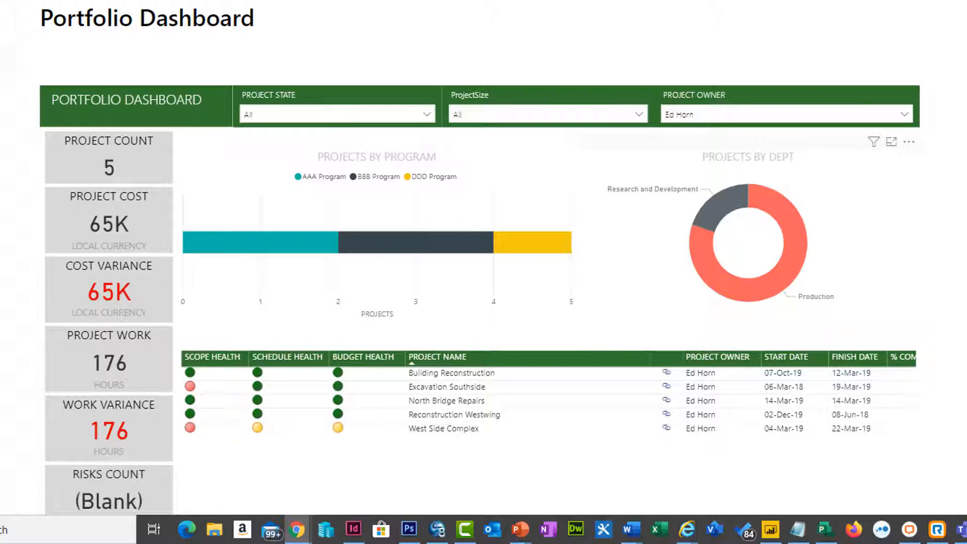
Step: Return to the PMO home page and show the PPM-PM-v4.pdf document in its Training Library
{"action": "left_click", "coordinate": [18, 8]}
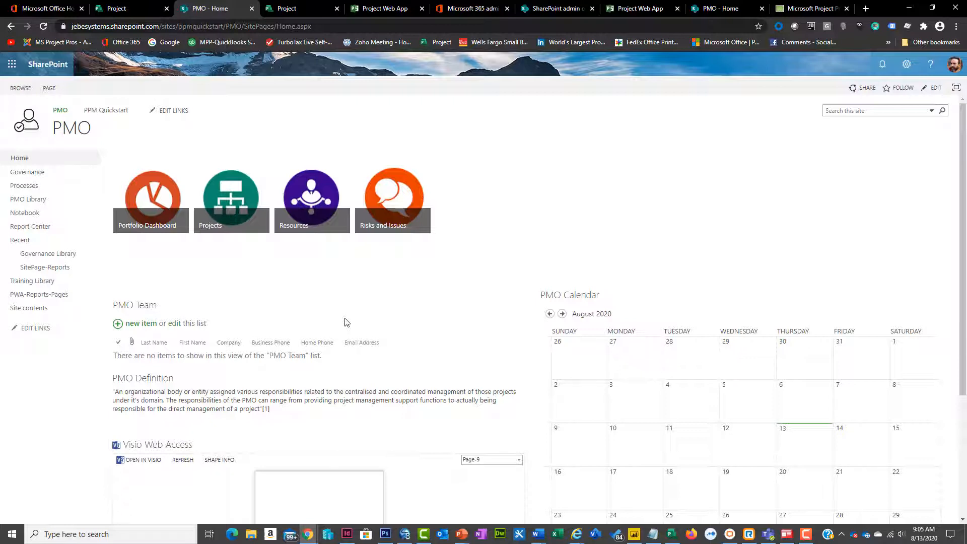
{"action": "left_click", "coordinate": [30, 281]}
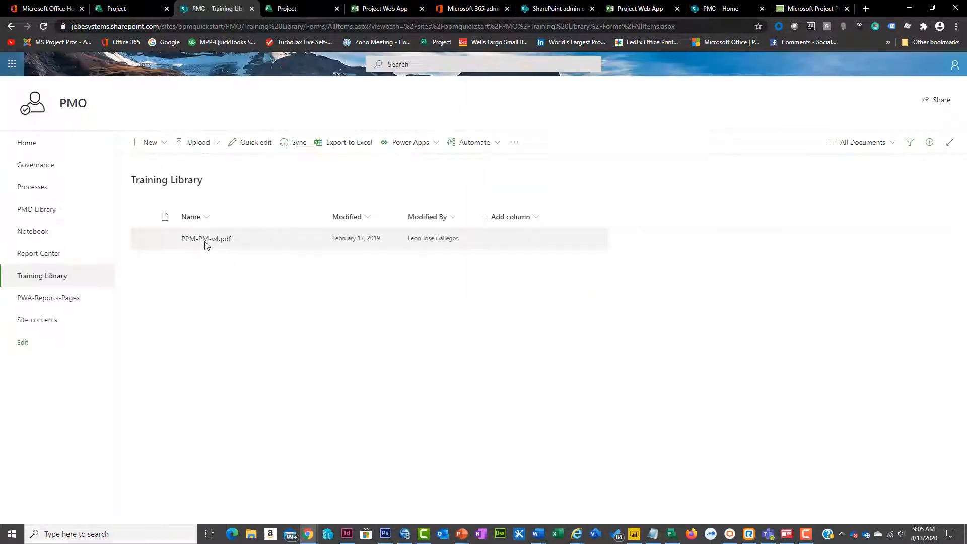
{"action": "left_click", "coordinate": [204, 240]}
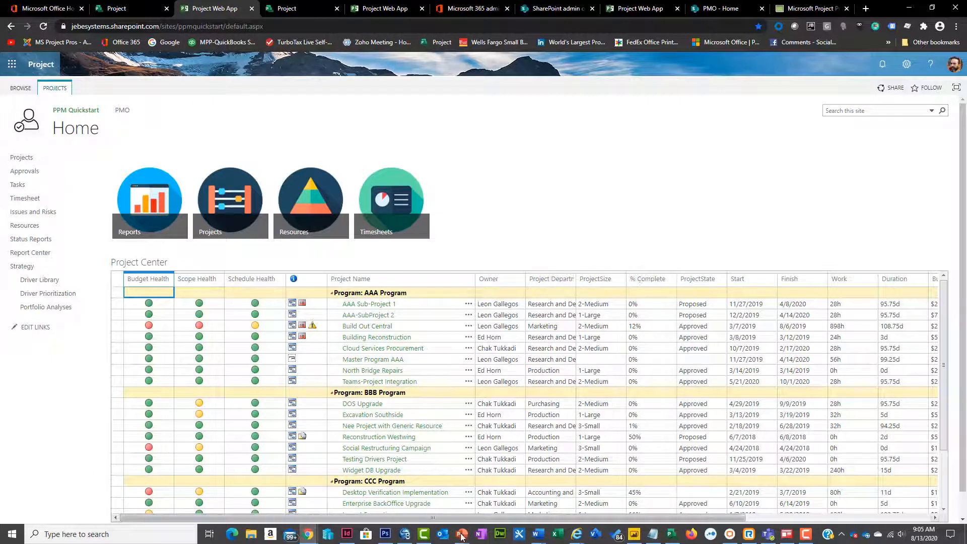
Step: Switch to the running PowerPoint slide show and advance past the "Time for a Demo" slide
{"action": "mouse_move", "coordinate": [463, 539]}
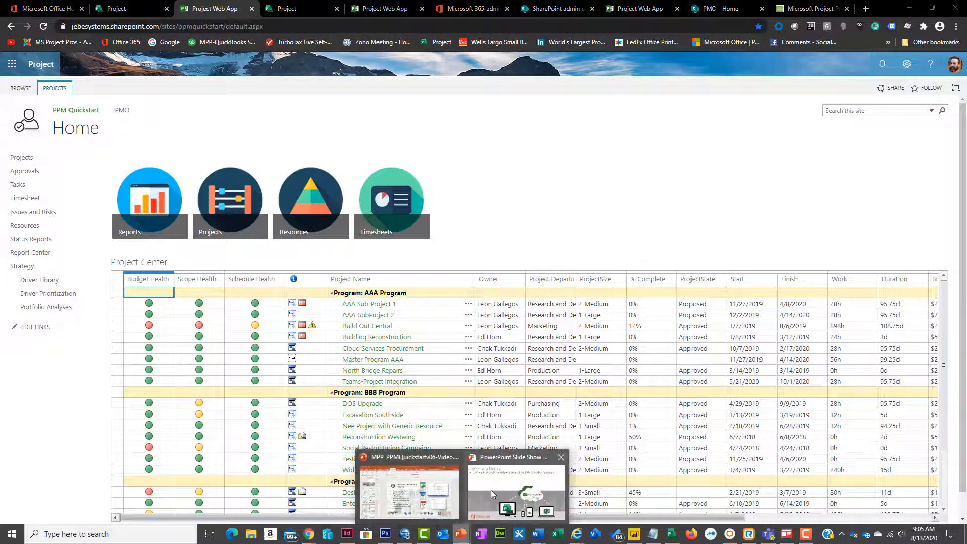
{"action": "left_click", "coordinate": [491, 490]}
{"action": "left_click", "coordinate": [491, 490]}
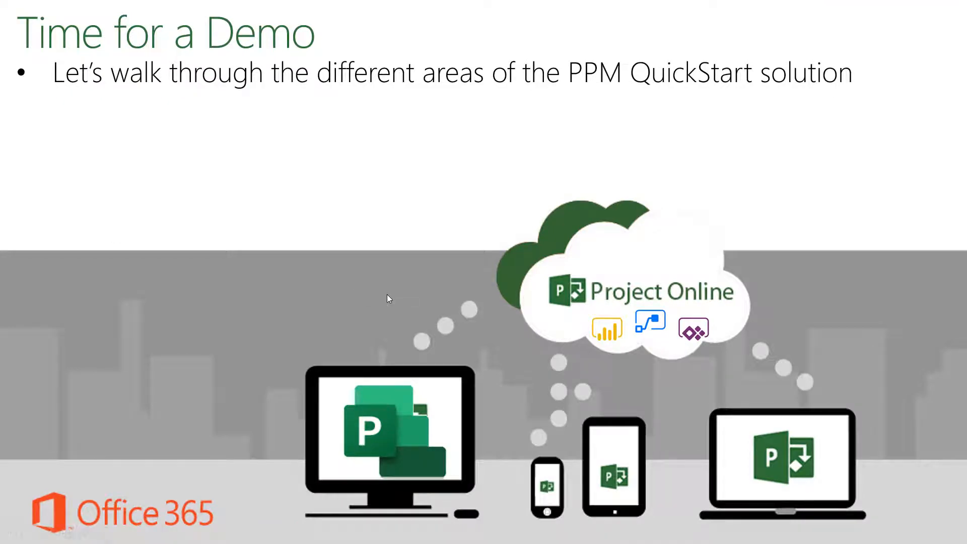
{"action": "left_click", "coordinate": [395, 329]}
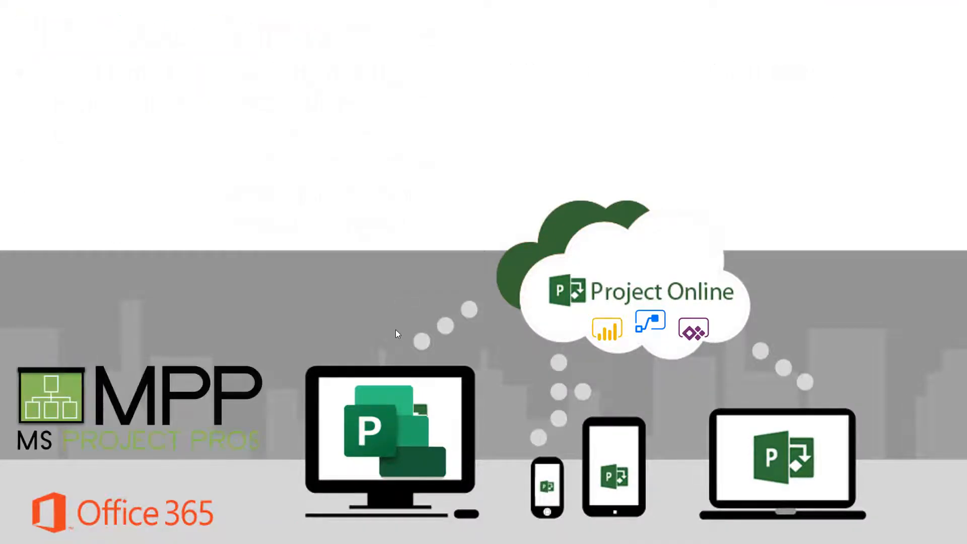